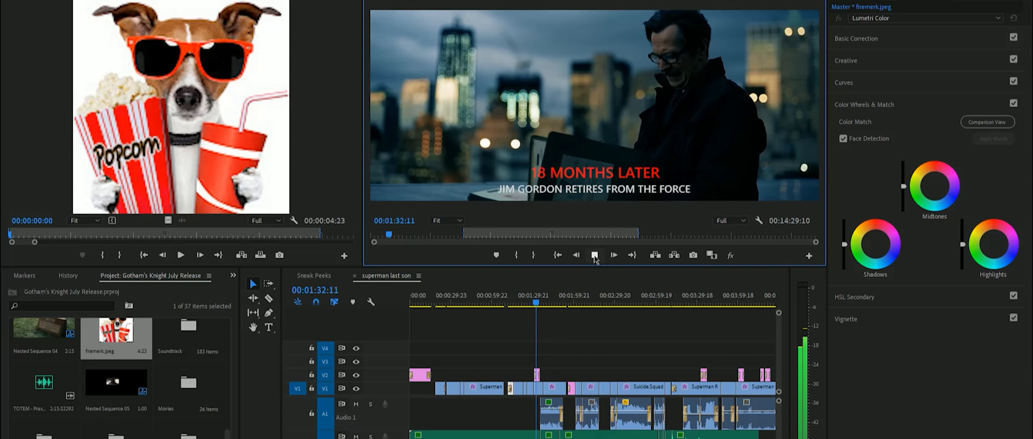
Step: Play the 18 Months Later scene up to the black gap before the next title card
click(594, 256)
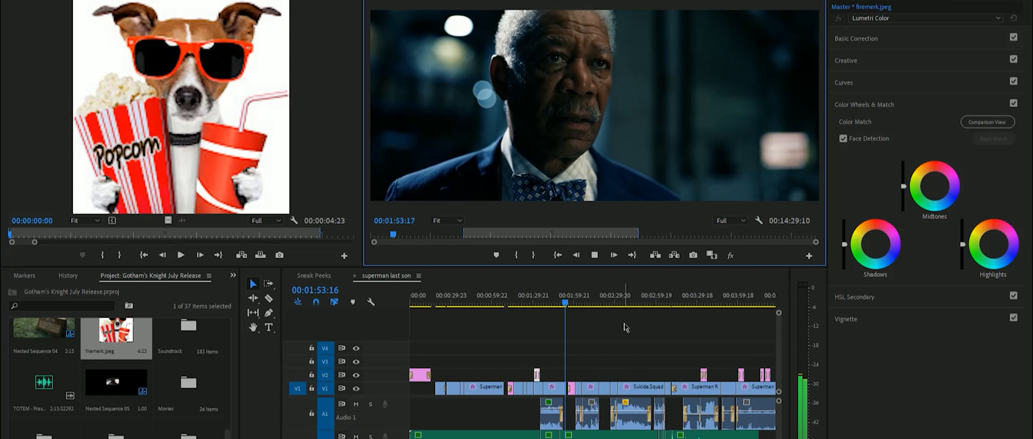
key(space)
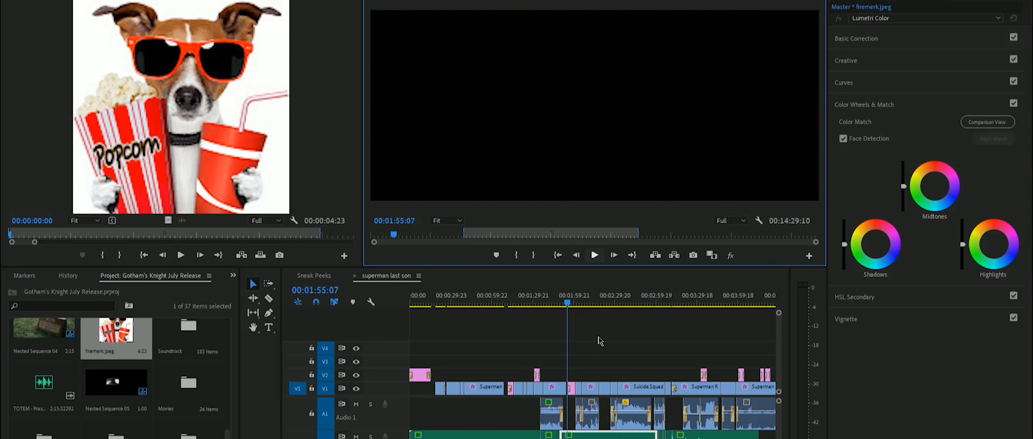
Step: Return the playhead to the start of the long Dark Knight Rises clip at 00:01:37:23 and mute the audio track below A1
key(equal)
key(equal)
key(equal)
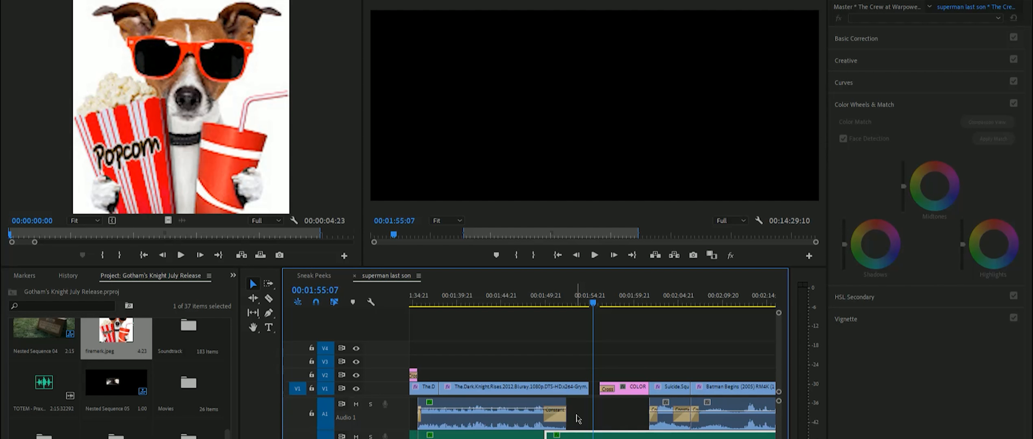
key(minus)
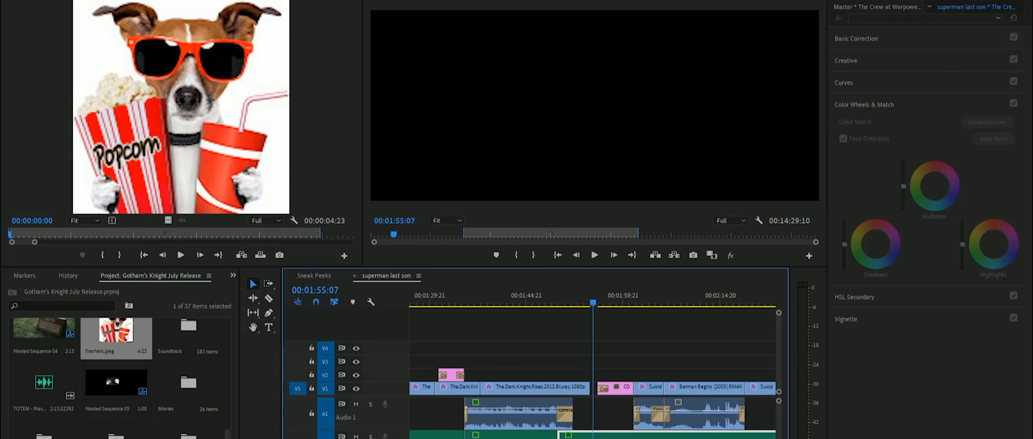
key(Up)
key(Up)
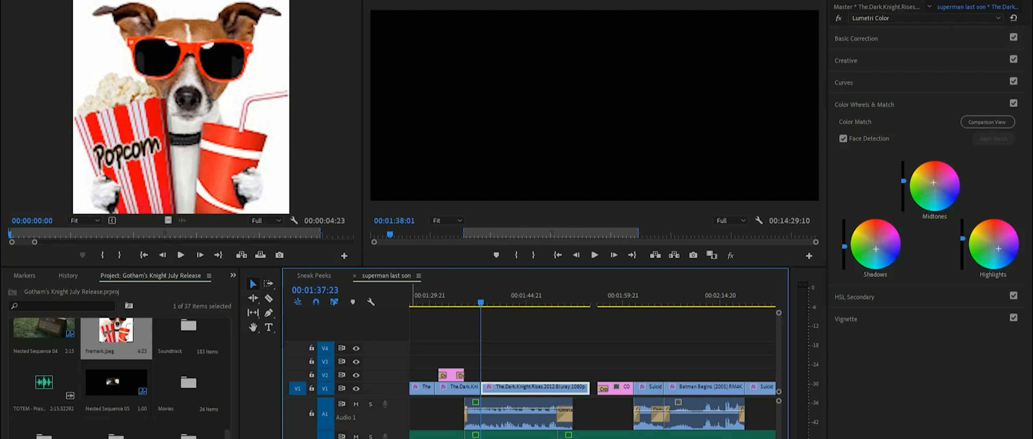
click(356, 436)
Step: Turn off the DeNoise effect on the Dark Knight Rises dialogue clip and play the scene without it
click(500, 423)
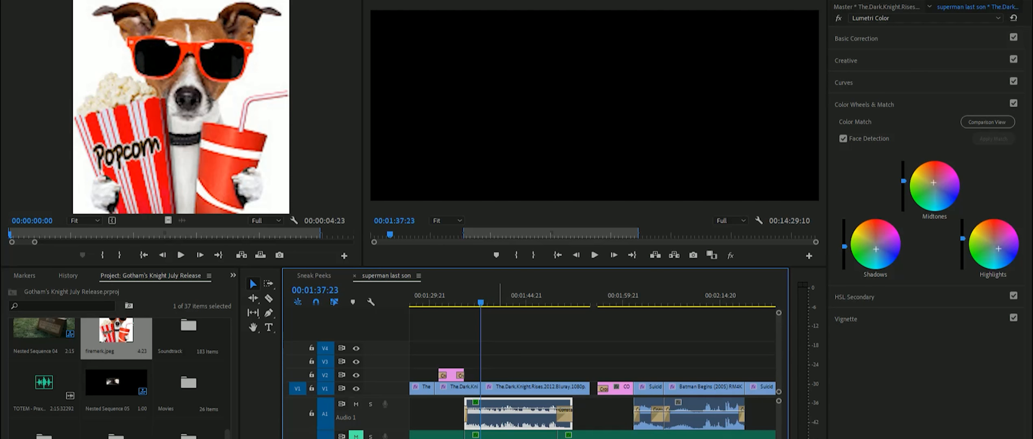
click(74, 9)
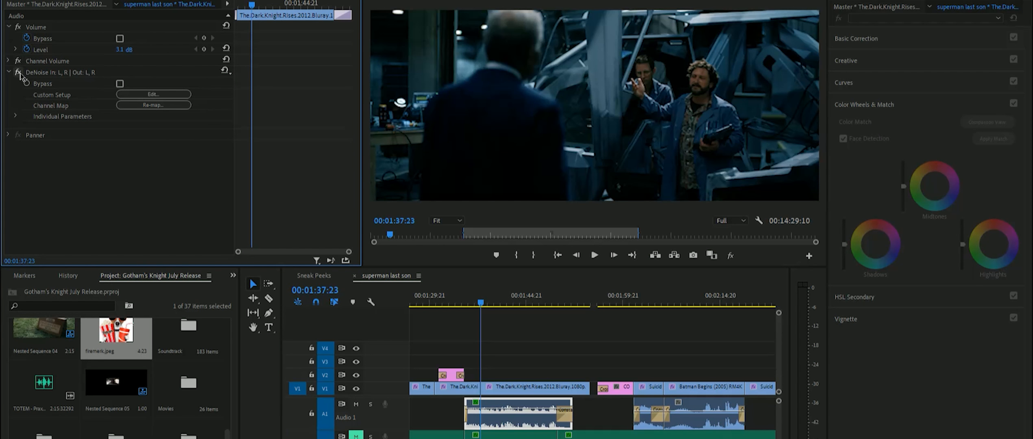
click(18, 73)
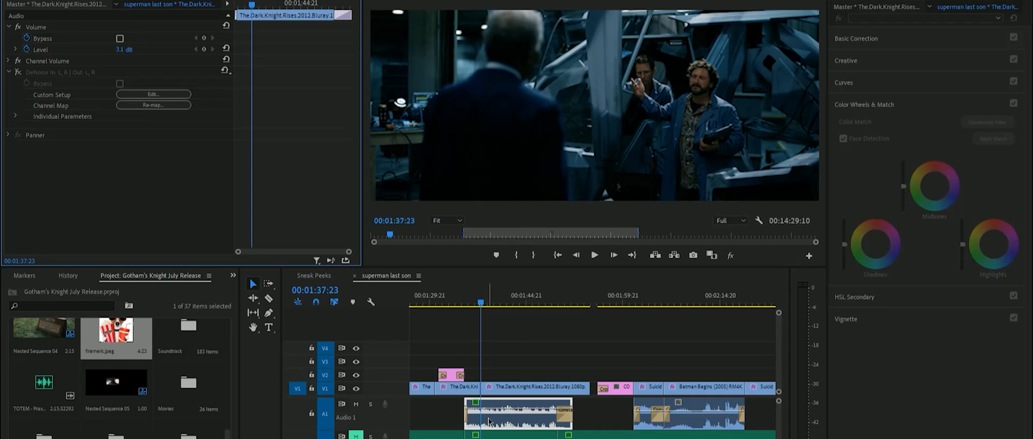
click(594, 256)
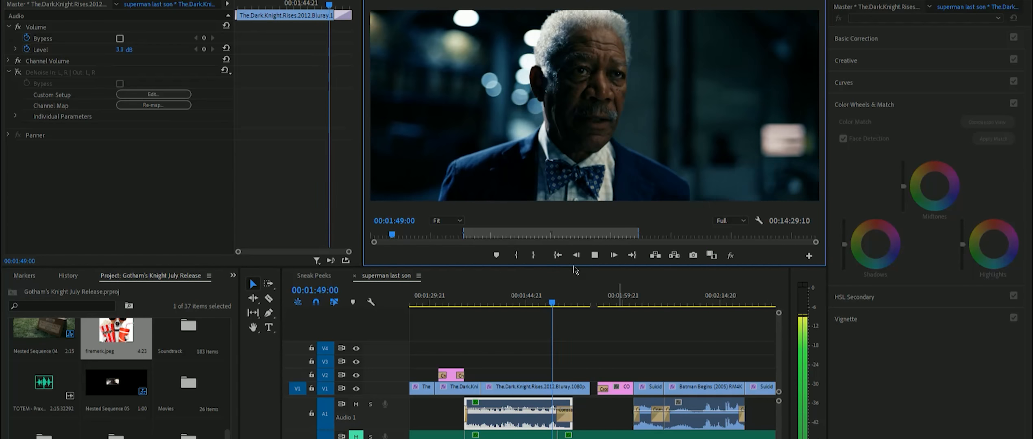
click(594, 257)
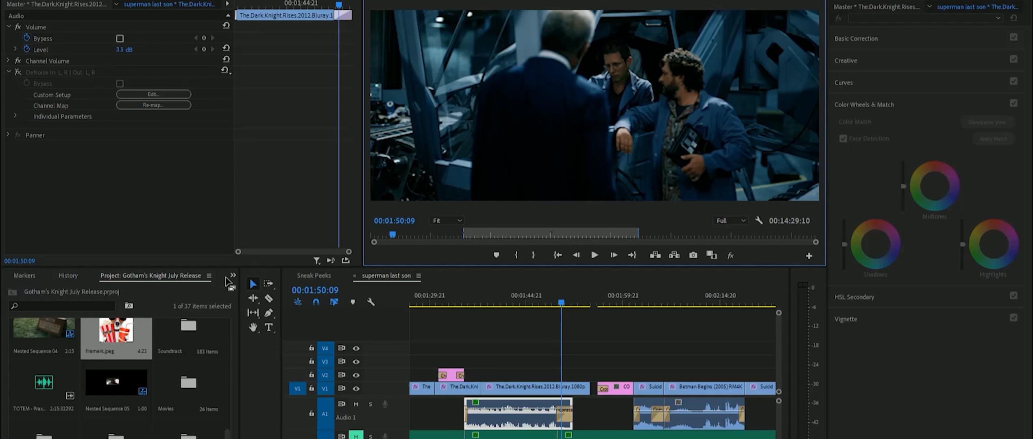
Step: Browse the available effects, collapsing Presets and showing the Noise Reduction/Restoration audio effects
key(shift+7)
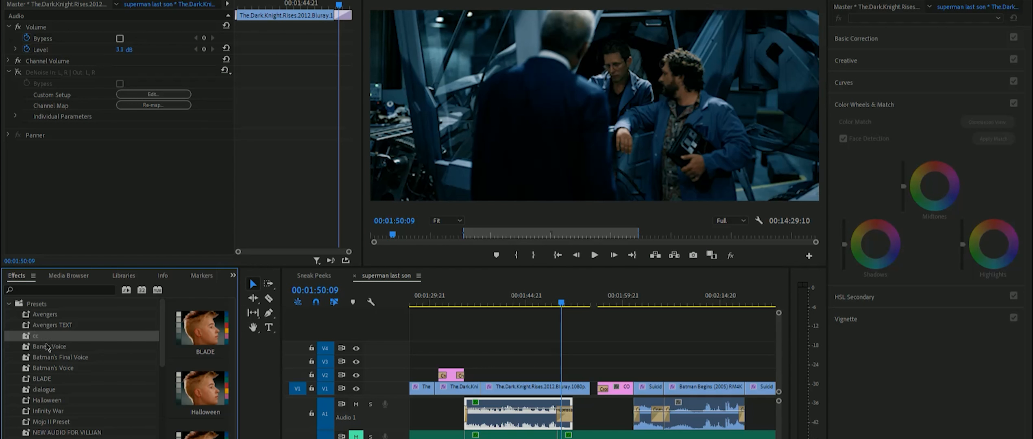
click(9, 304)
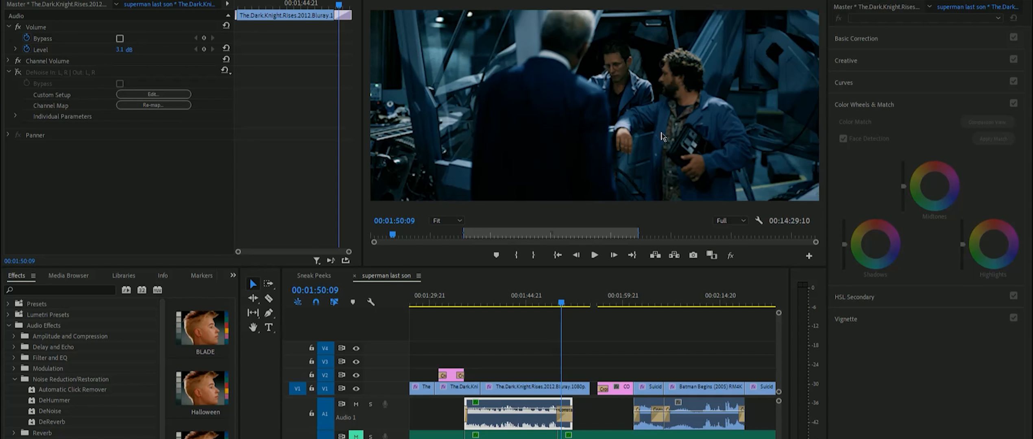
Step: Play the sequence from the 18 Months Later title at 00:01:33:20 through the Gotham title card into the Batman Begins shot
click(454, 303)
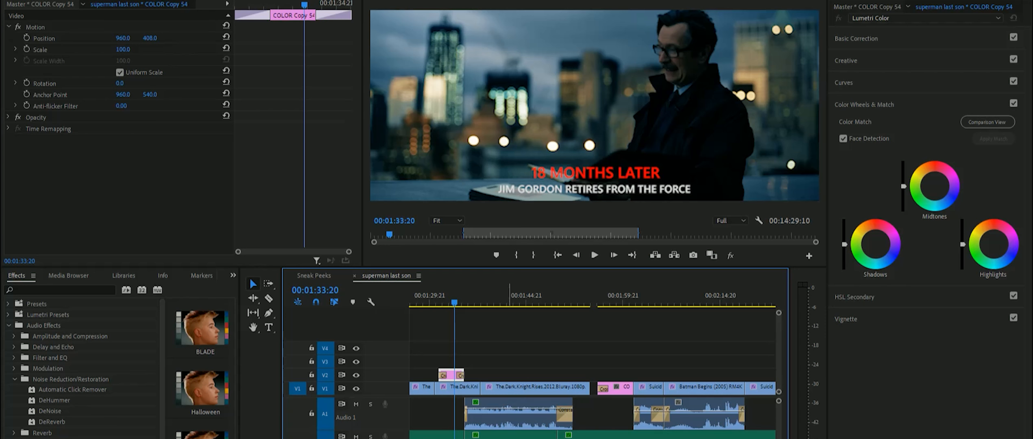
click(595, 255)
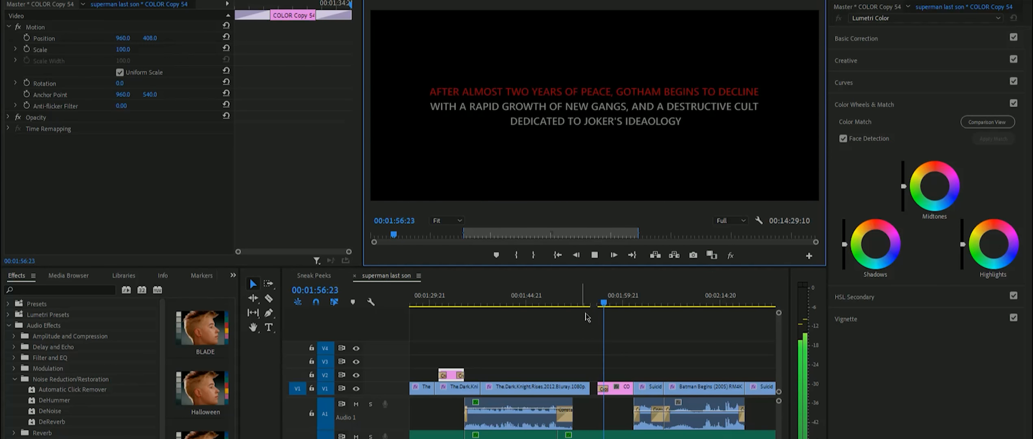
click(594, 256)
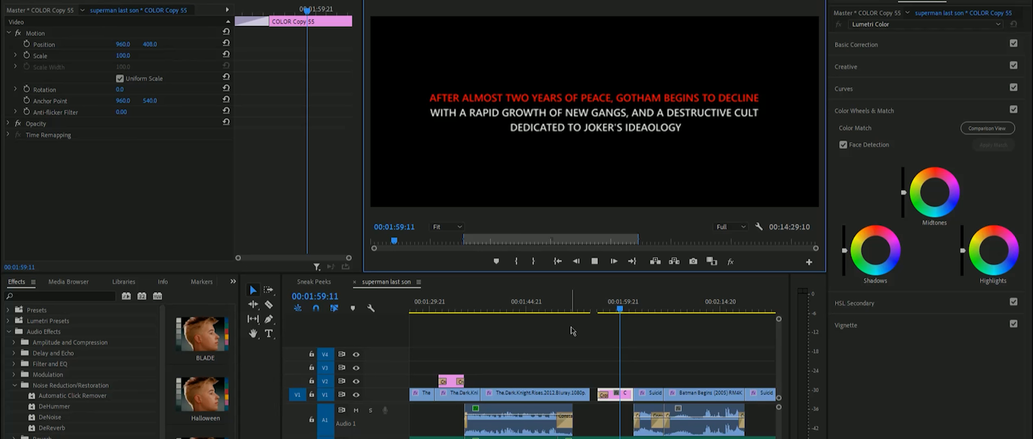
key(space)
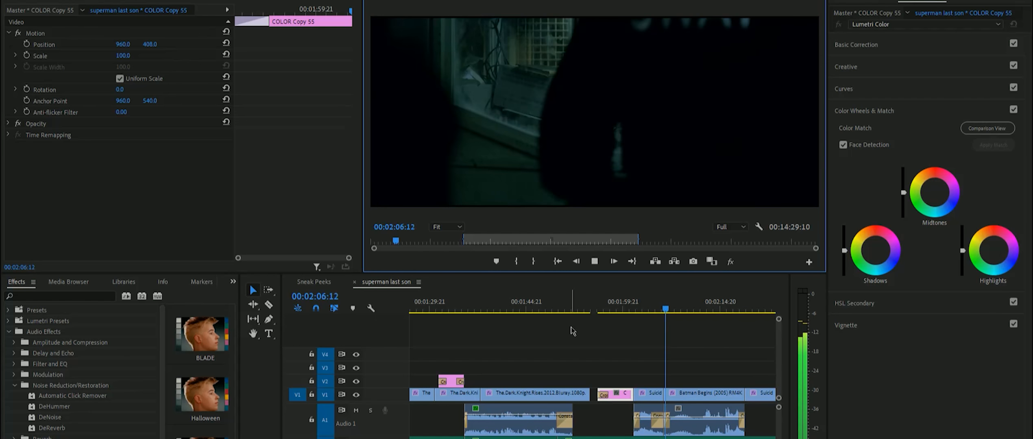
key(space)
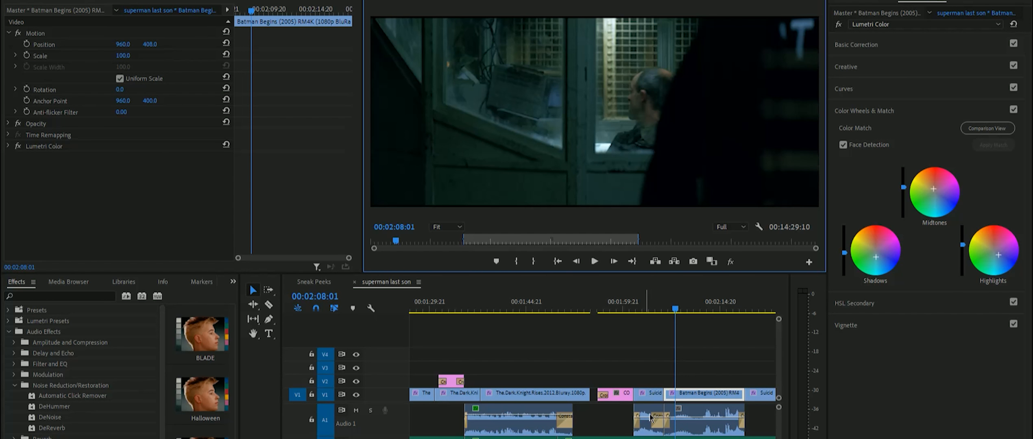
Step: Examine the Suicide Squad and Batman Begins shots at several points between 00:02:04:22 and 00:02:19:11
key(=)
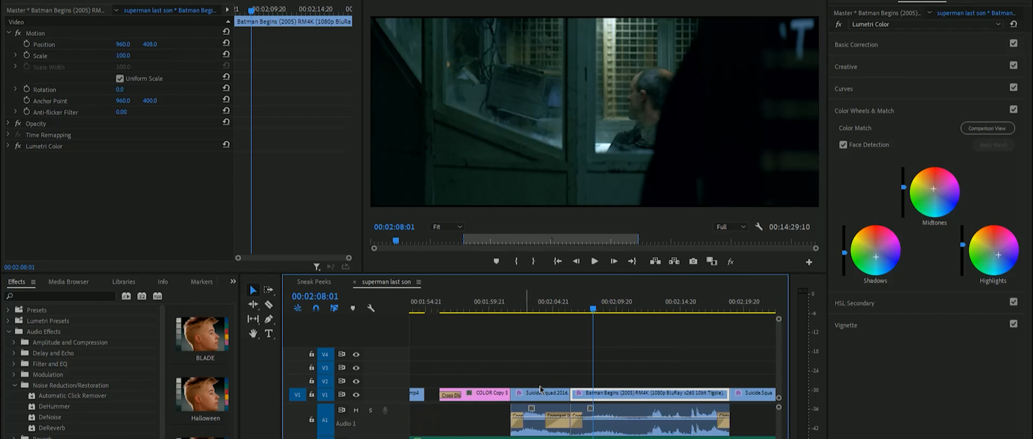
click(542, 400)
click(644, 397)
click(553, 305)
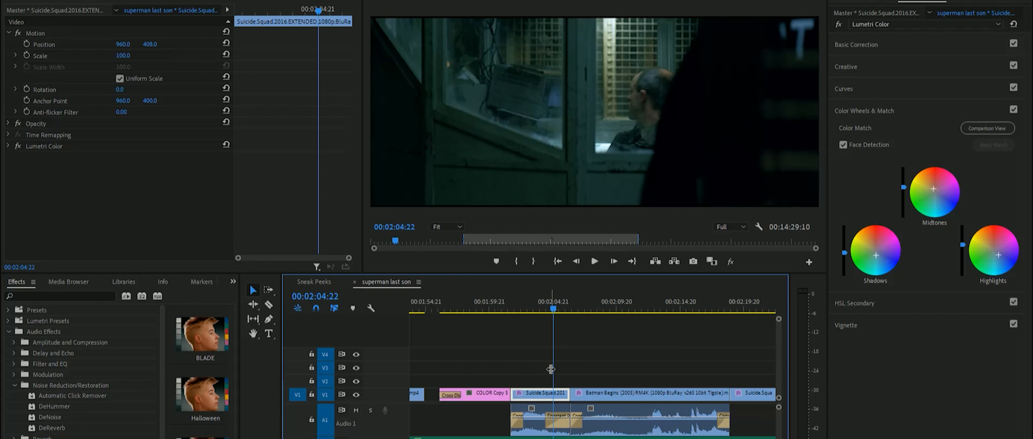
click(583, 308)
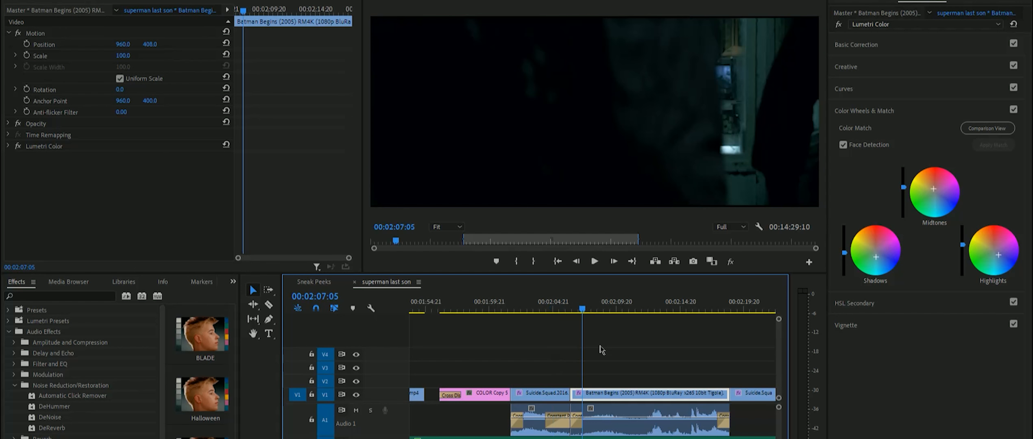
click(619, 306)
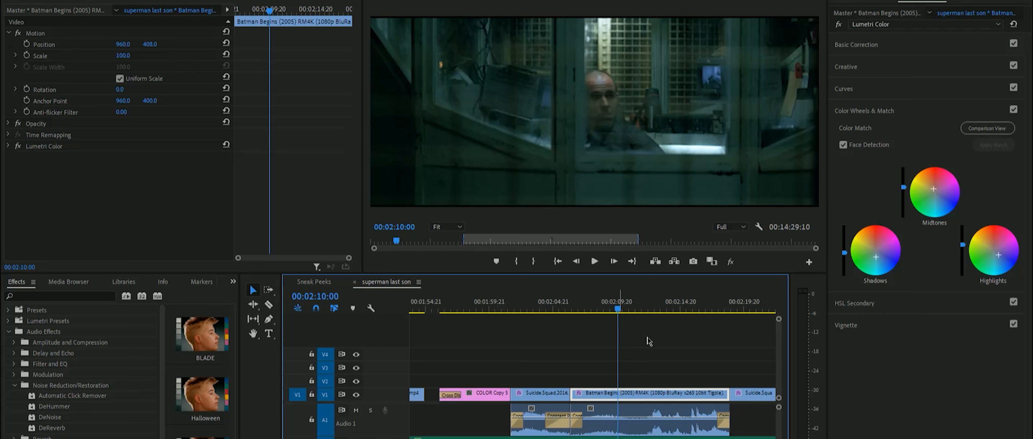
click(683, 310)
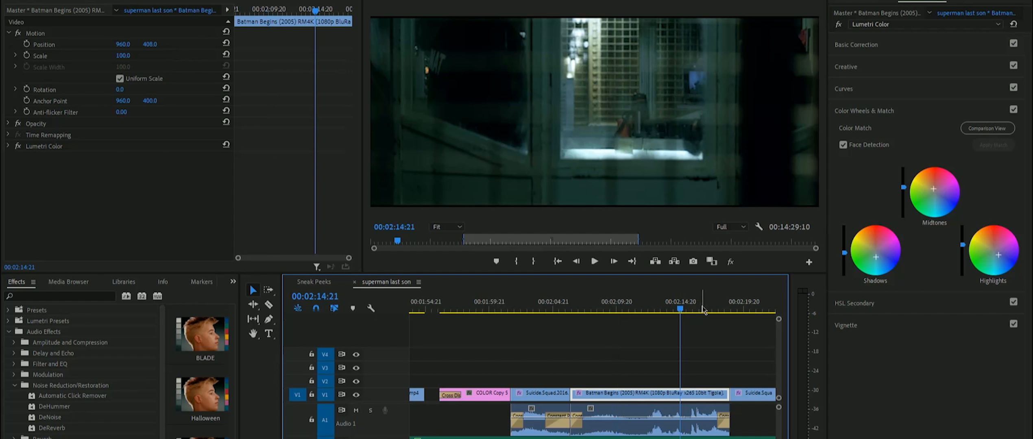
click(702, 308)
click(717, 308)
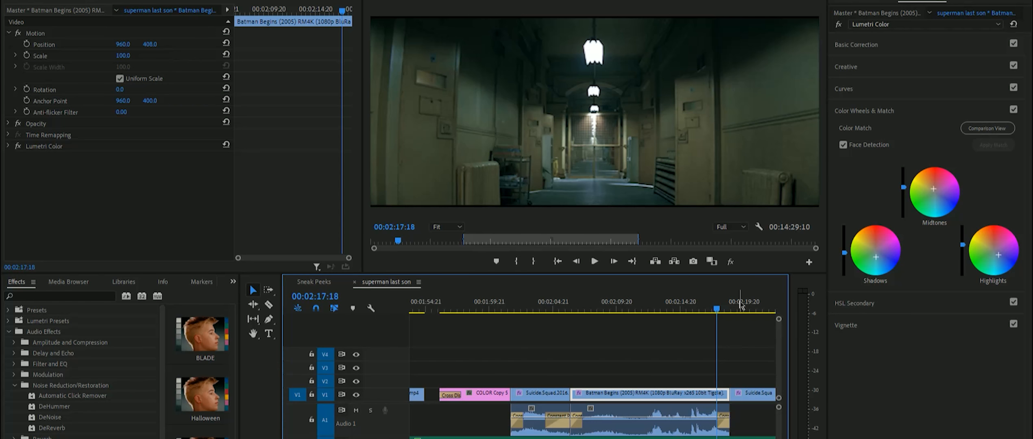
click(739, 309)
scroll(737, 368, down, 5)
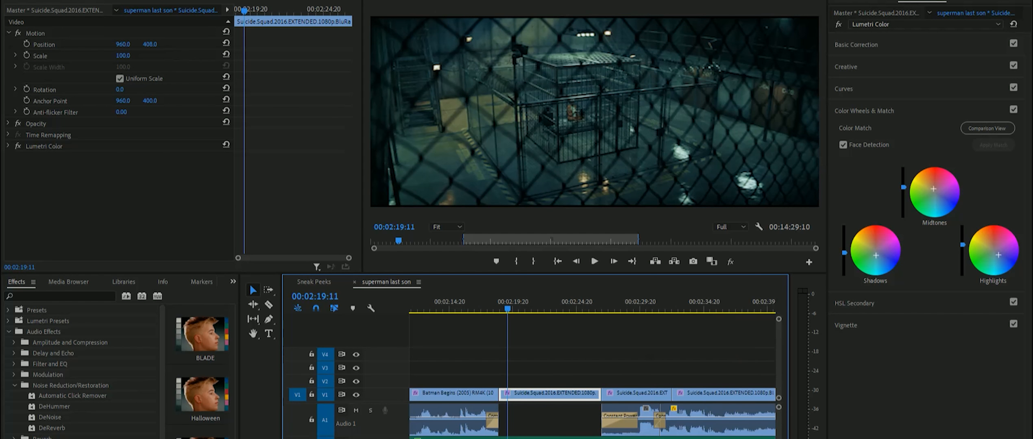
Step: Play the Suicide Squad prison break from 00:02:27:23 to 00:02:57:11
click(615, 308)
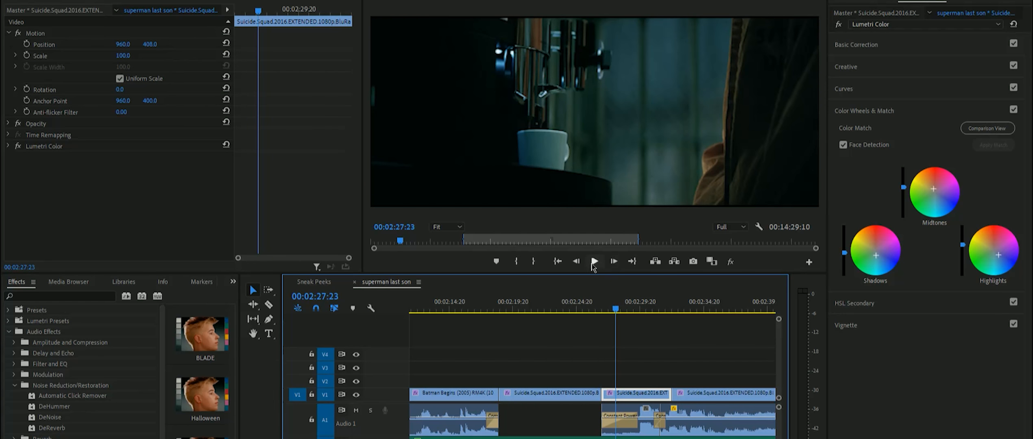
click(594, 262)
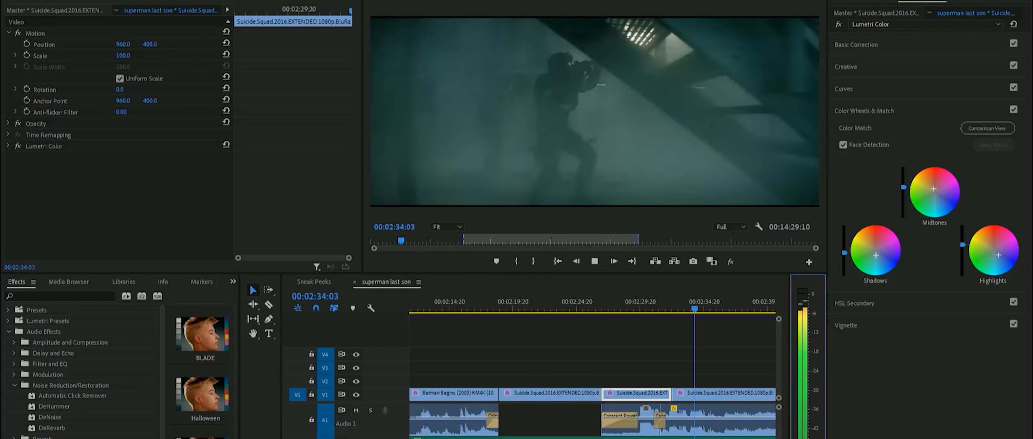
key(minus)
key(minus)
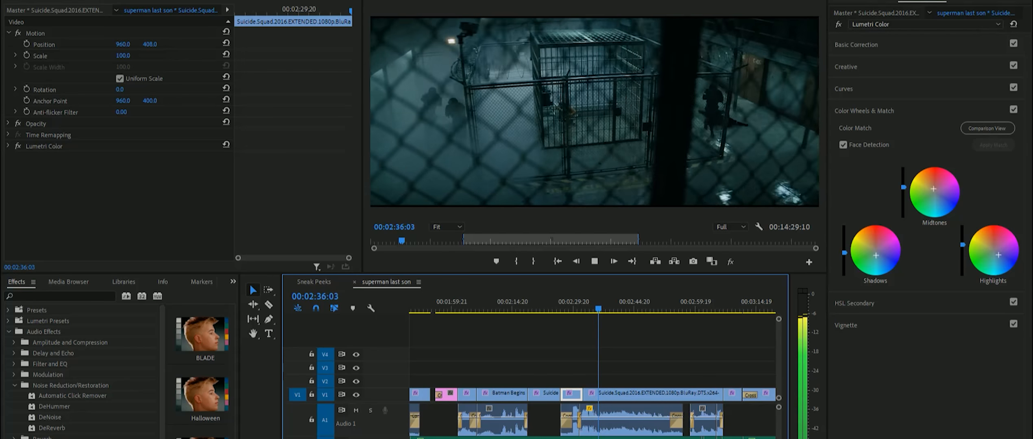
scroll(593, 375, down, 2)
scroll(594, 347, down, 2)
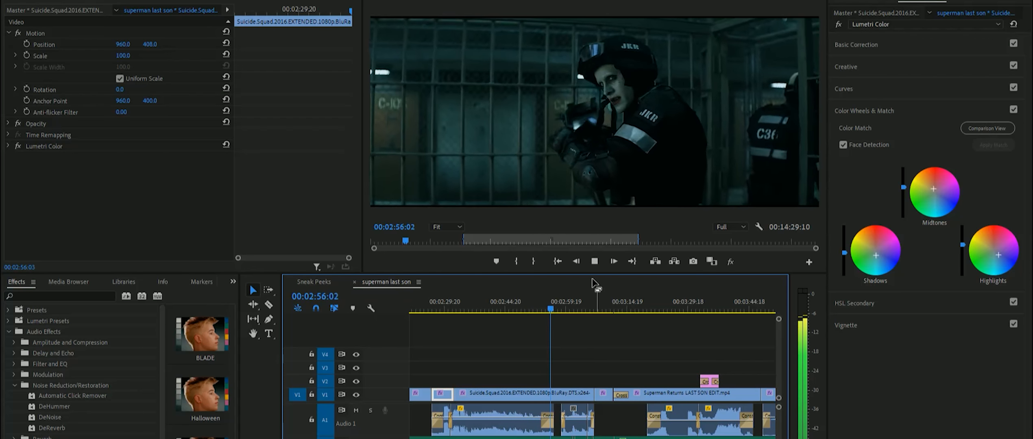
click(595, 263)
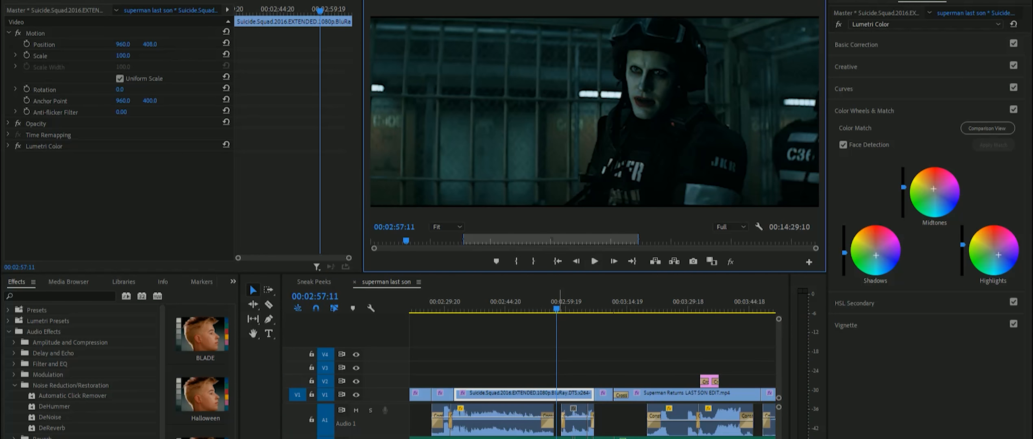
Step: Try extending the Suicide Squad audio clip across the gap near 00:02:57:11 to meet the next audio clip, and trim it back
click(606, 396)
key(=)
key(=)
key(=)
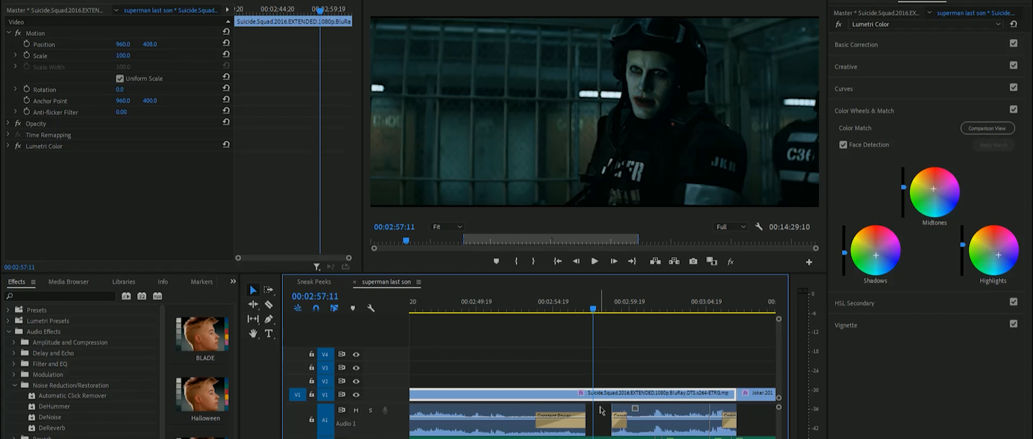
click(585, 425)
drag(611, 426, 602, 427)
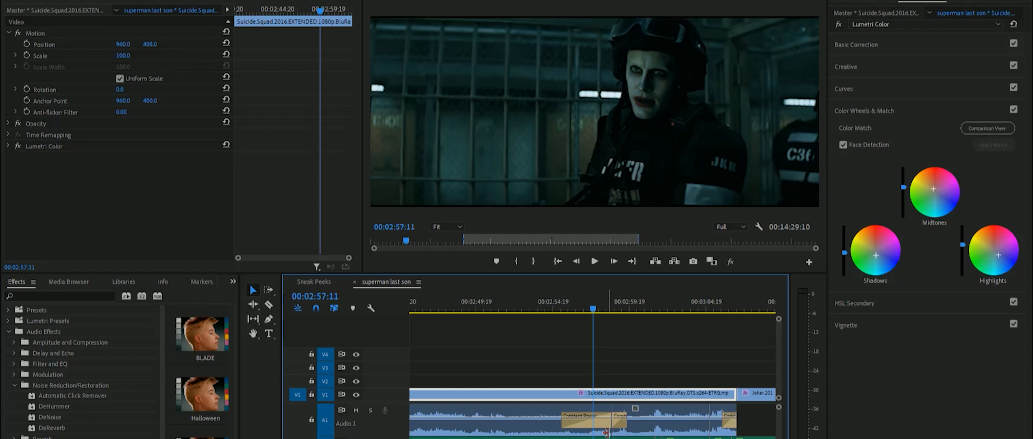
drag(606, 433, 587, 433)
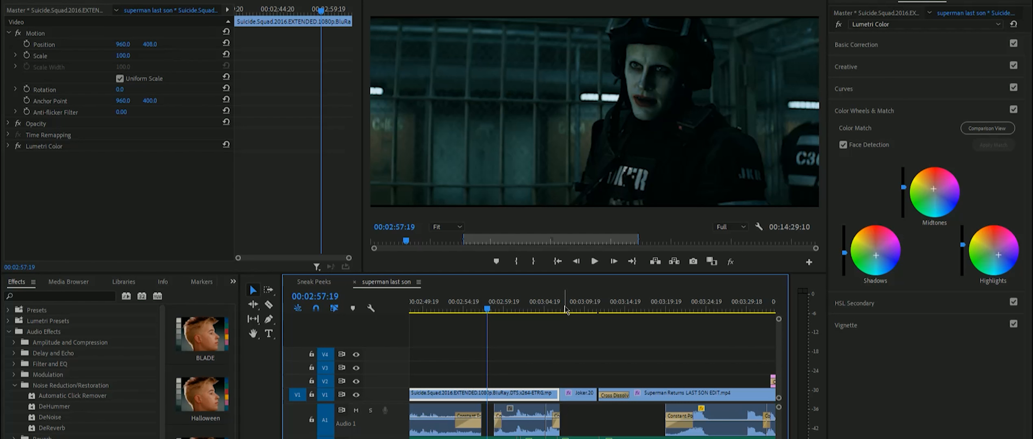
Step: Disable and remove the Lumetri Color effect on the Suicide Squad clip at 00:02:43:13
click(565, 310)
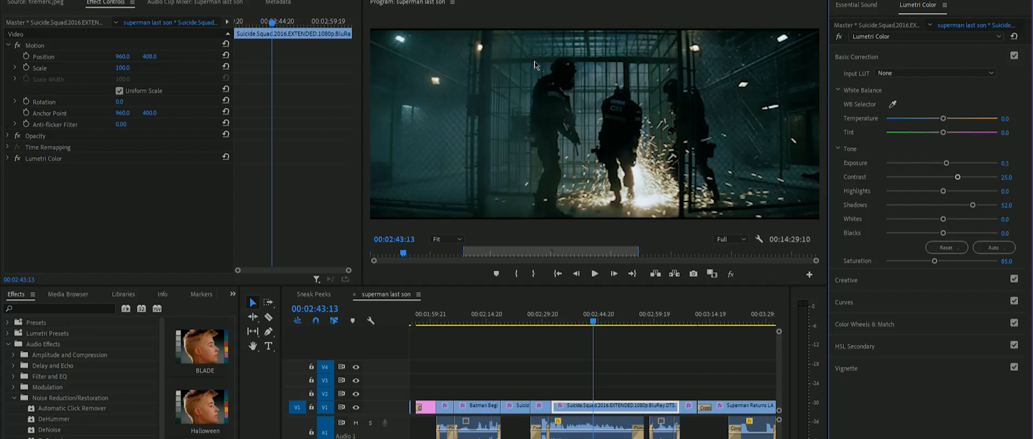
click(18, 159)
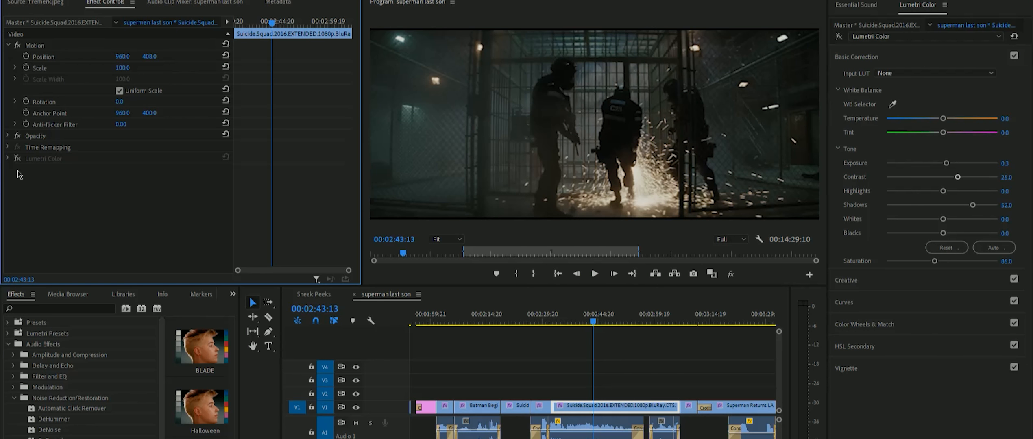
click(17, 158)
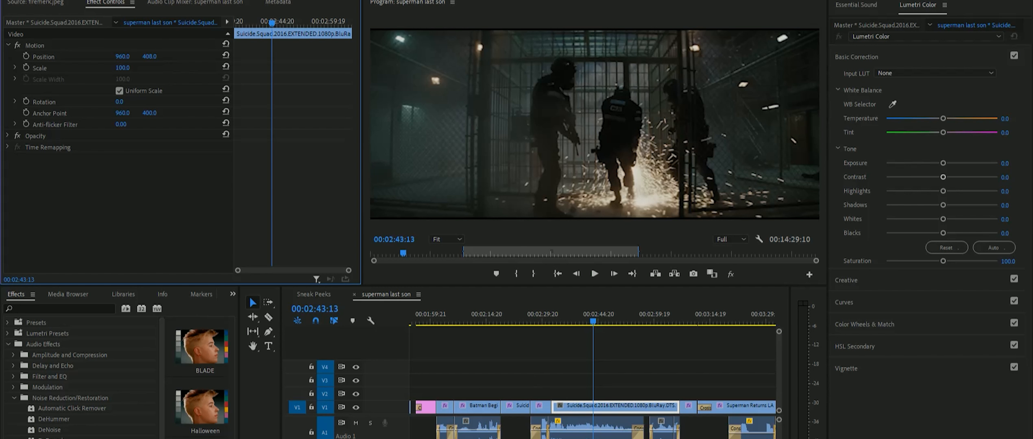
Step: Set the Suicide Squad clip's Lumetri contrast to 25 and shadows to 52
click(1004, 177)
text(25)
key(Return)
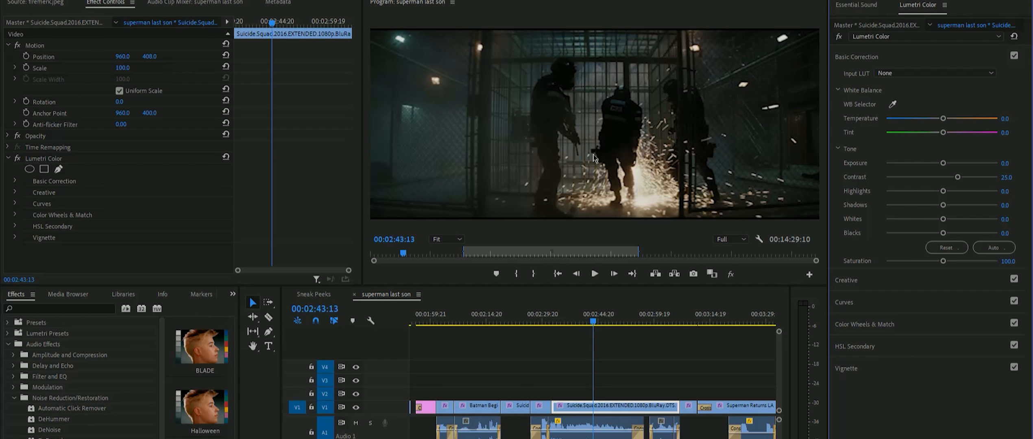
click(1004, 205)
text(86.5)
key(Return)
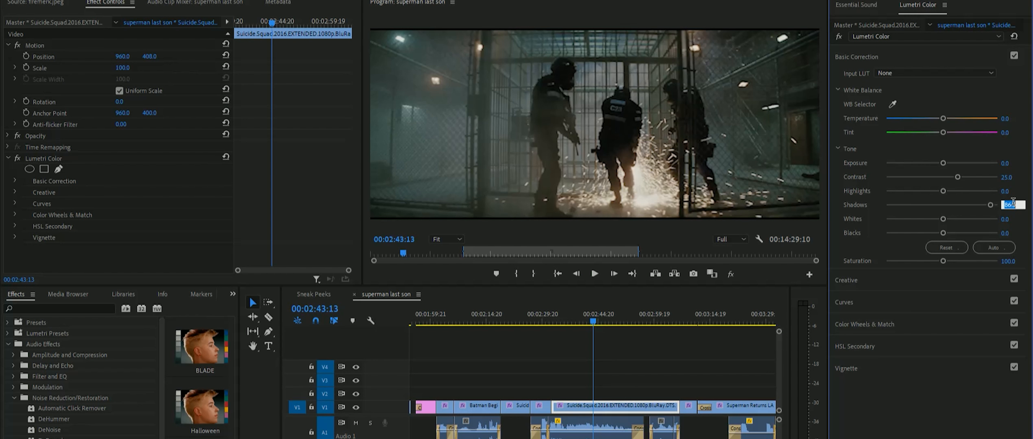
text(52)
key(Return)
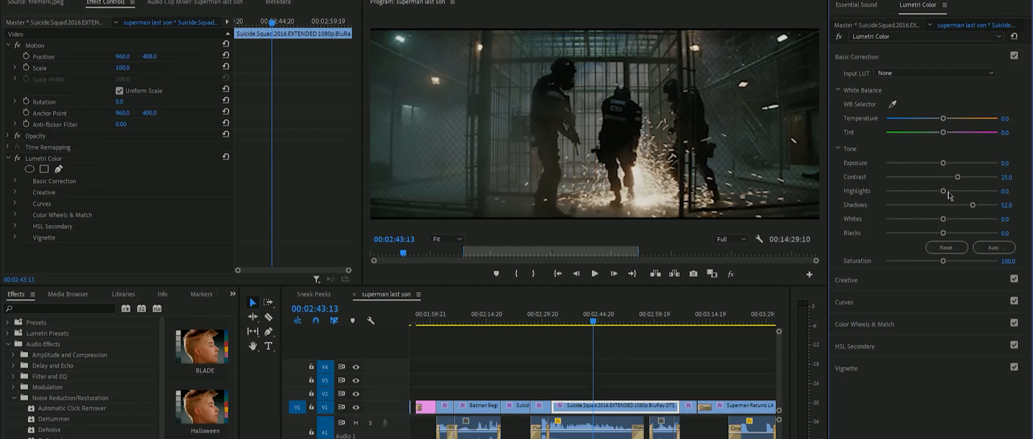
Step: Set the clip's Lumetri exposure to 0.3 and its basic correction saturation to 85
click(1008, 162)
key(BackSpace)
text(.3)
key(Return)
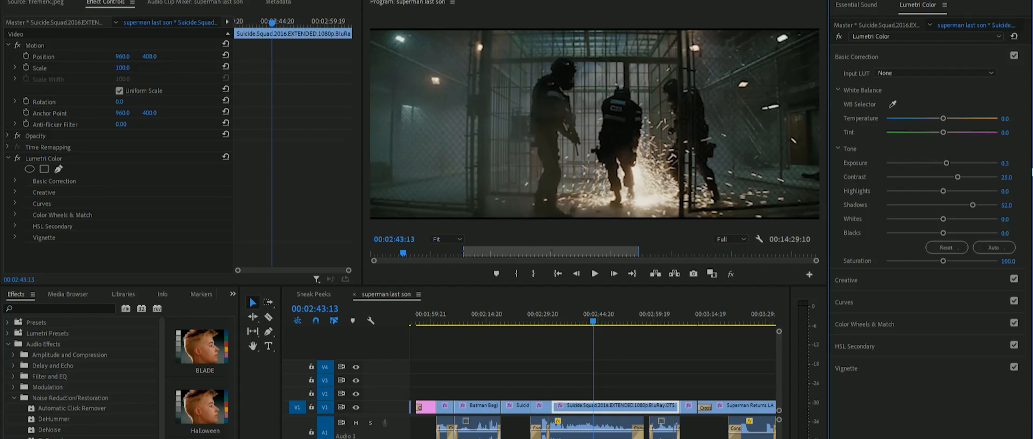
click(1012, 259)
text(85)
key(Return)
Step: Apply the SL BLUE MOON creative look with creative saturation at 85 and vibrance at 75
click(852, 279)
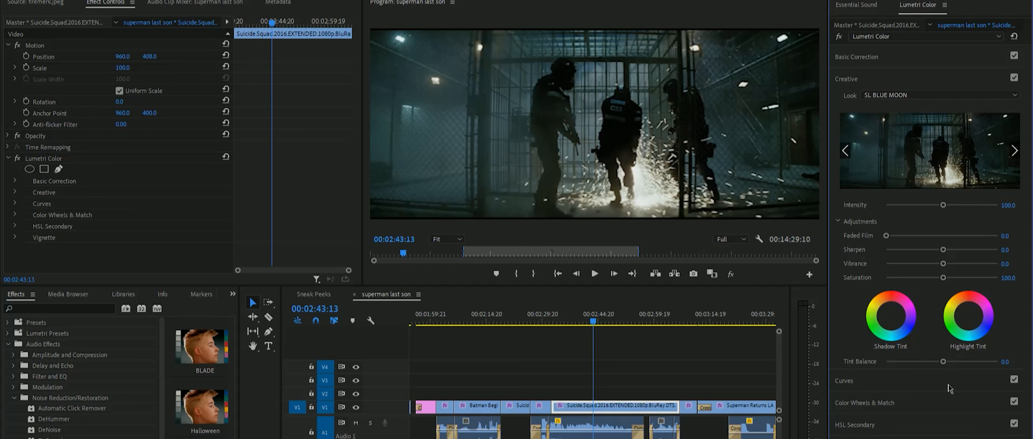
click(1008, 278)
text(85)
key(Return)
click(1012, 263)
text(75)
key(Return)
Step: Add a point on the upper part of the white RGB curve and pull it slightly below the diagonal
click(844, 381)
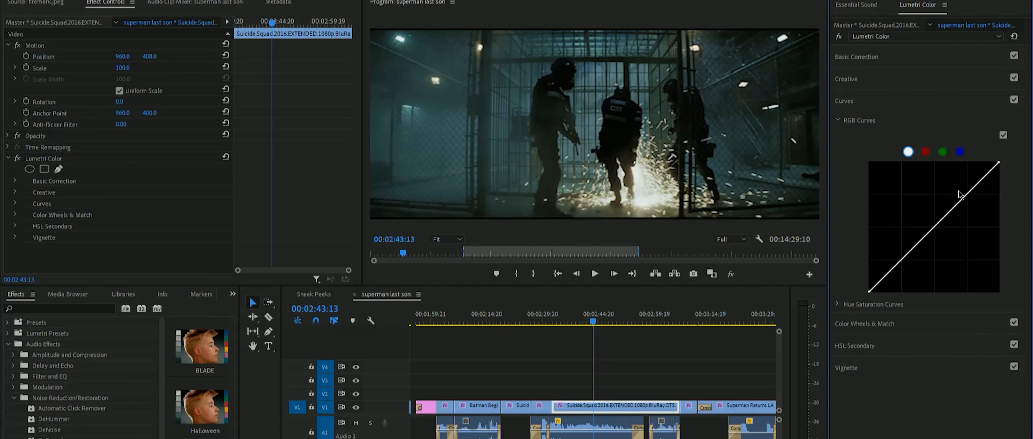
click(947, 217)
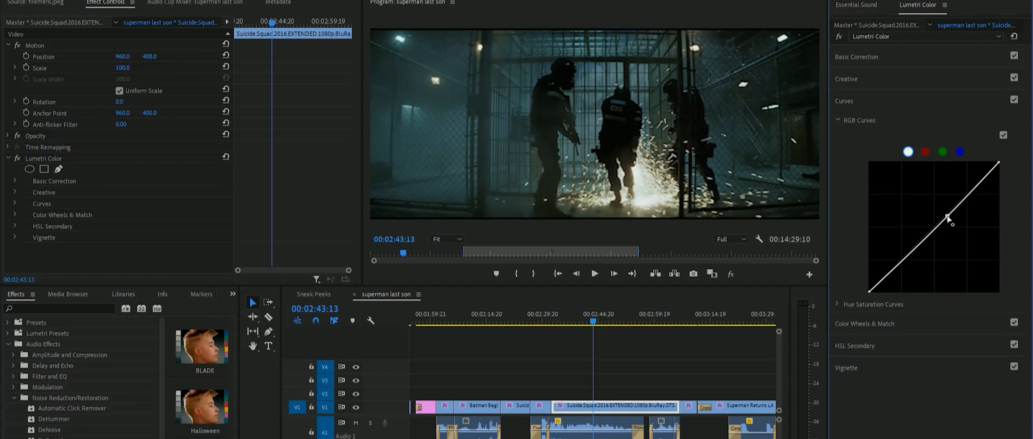
drag(947, 217, 967, 199)
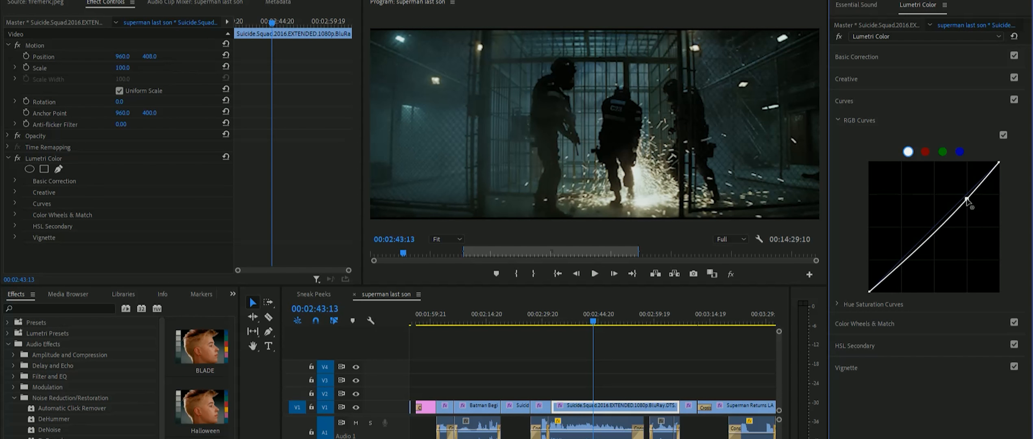
Step: Tint the shadows, midtones and highlights color wheels with very slight offsets from their centers
click(858, 325)
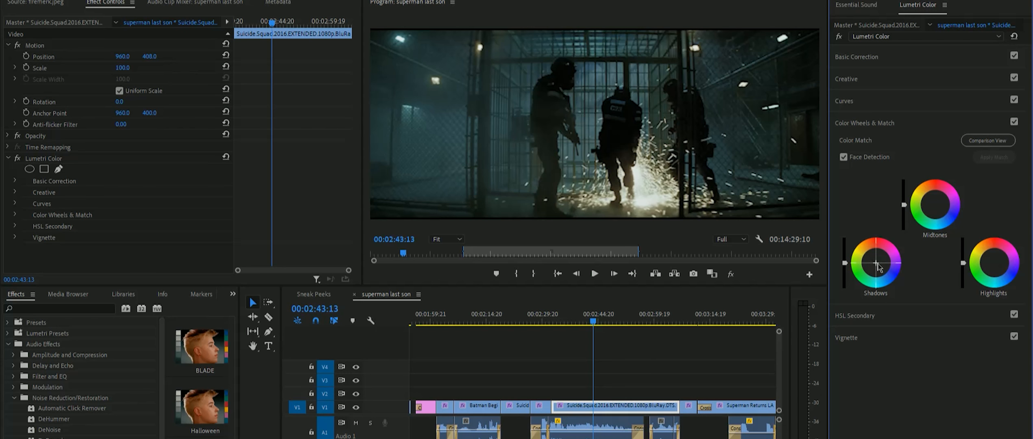
drag(876, 263, 877, 263)
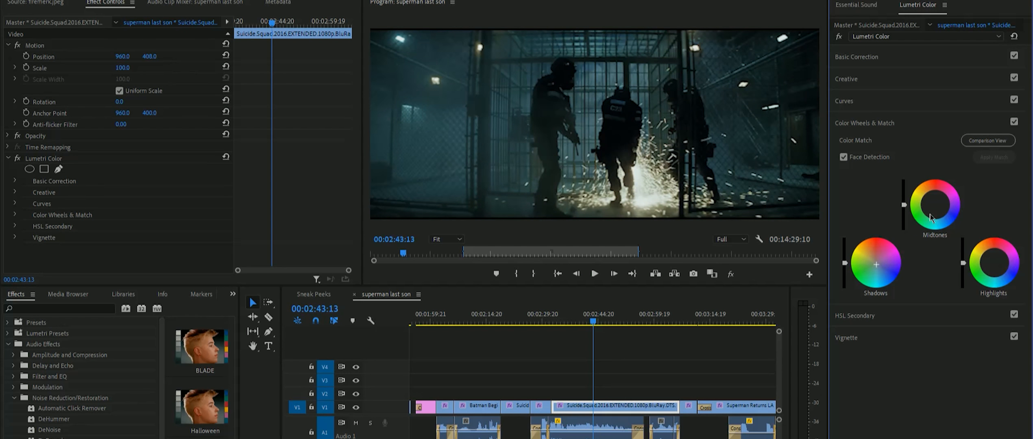
drag(935, 204, 935, 204)
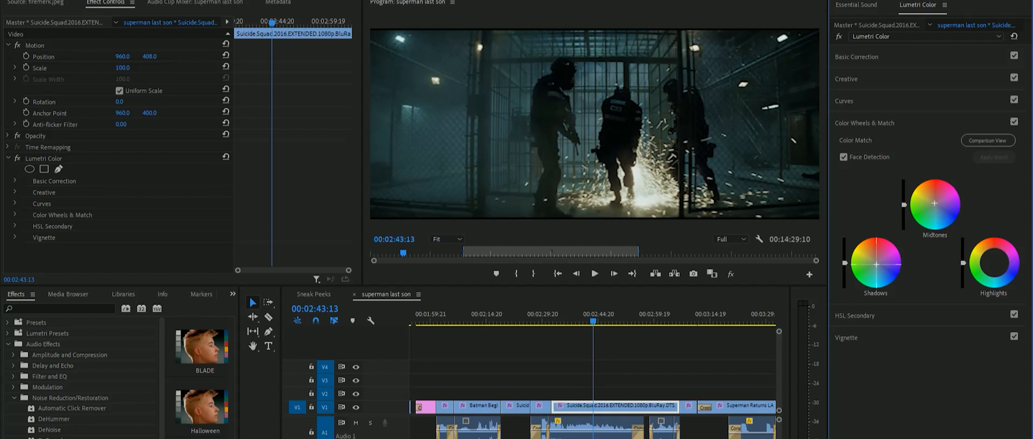
drag(877, 265, 876, 265)
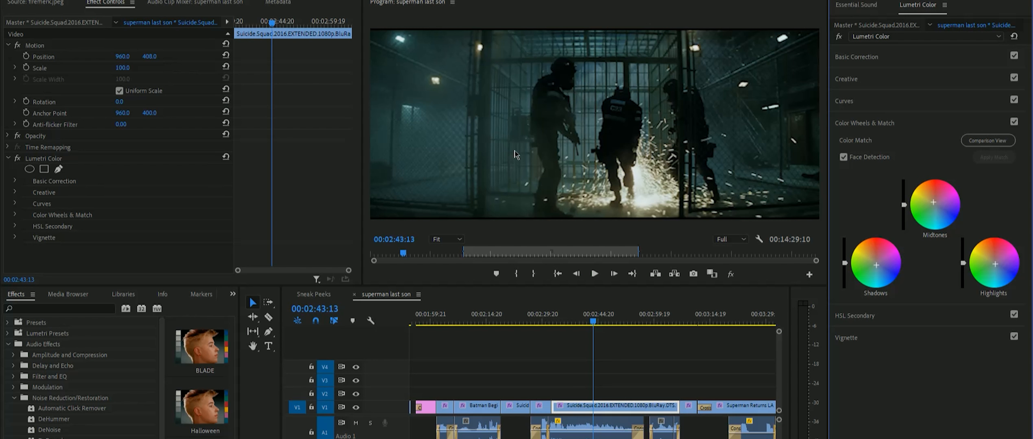
Step: Compare the prison shot at 00:02:43:13 with the Lumetri Color effect switched off and on again
click(8, 158)
click(17, 158)
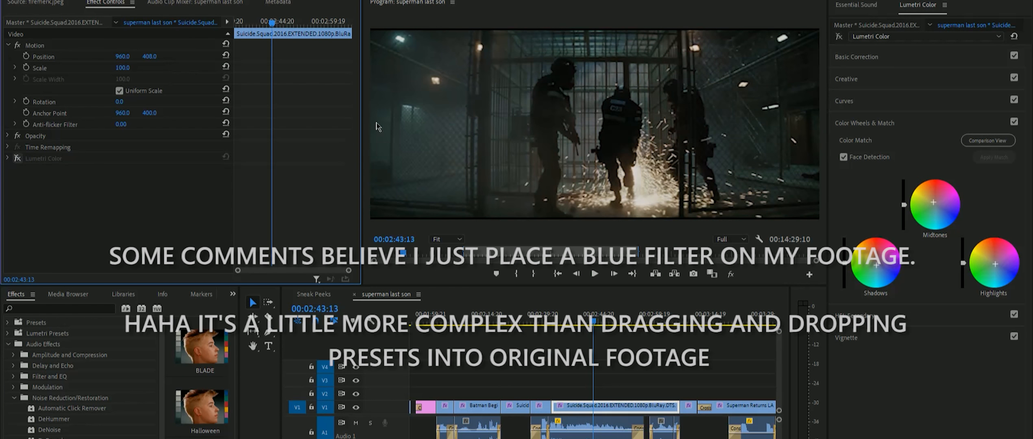
click(18, 160)
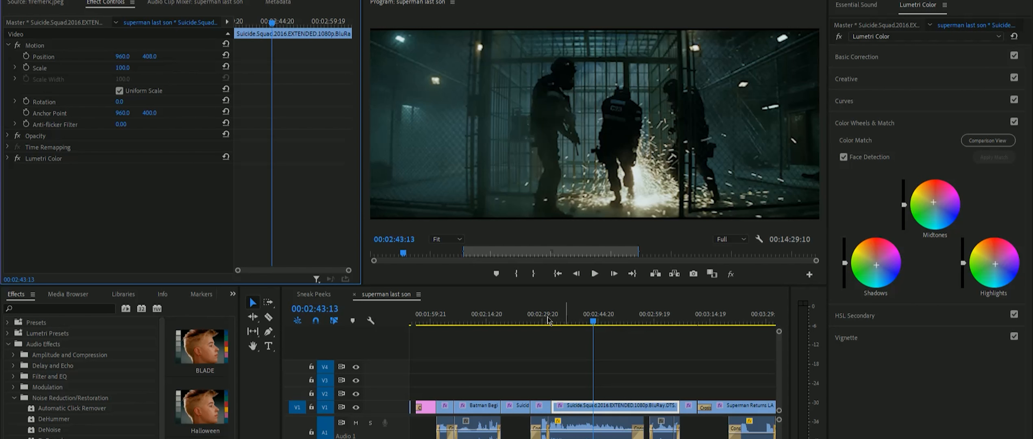
Step: Compare the shorter Suicide Squad clip at 00:02:20:18 with its Lumetri Color effect off and on
click(509, 320)
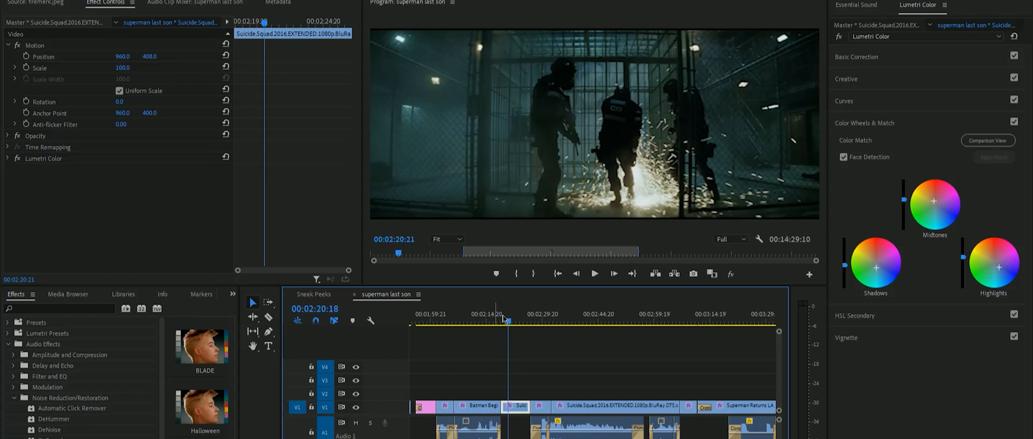
click(17, 158)
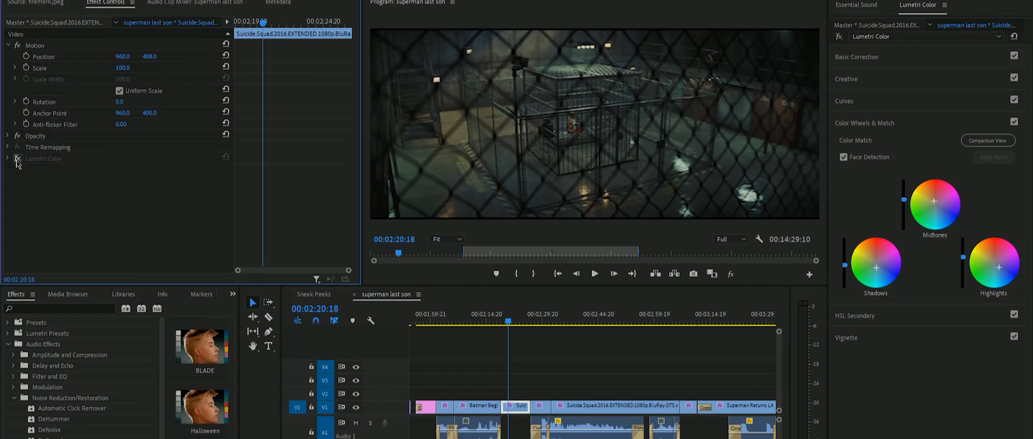
click(17, 158)
Step: Play the longer Suicide Squad clip from 00:02:37:14 to 00:02:53:14 while repeatedly switching its Lumetri Color effect off and on
key(space)
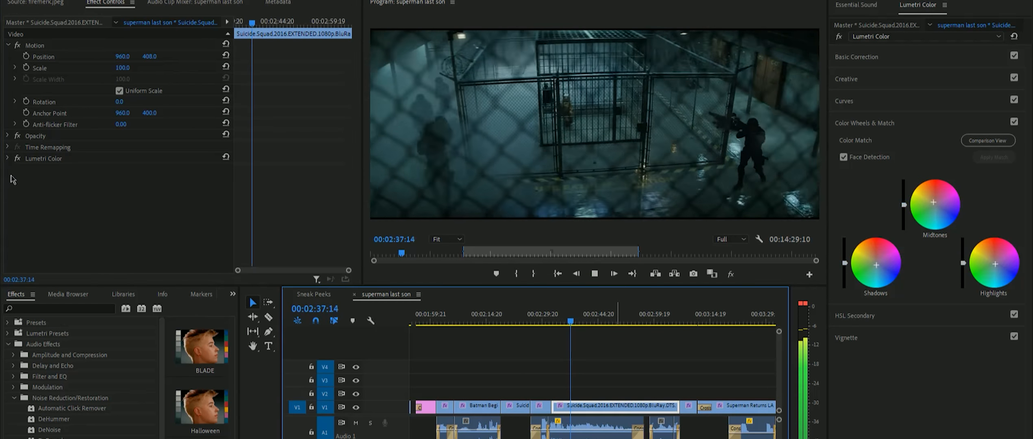
click(17, 160)
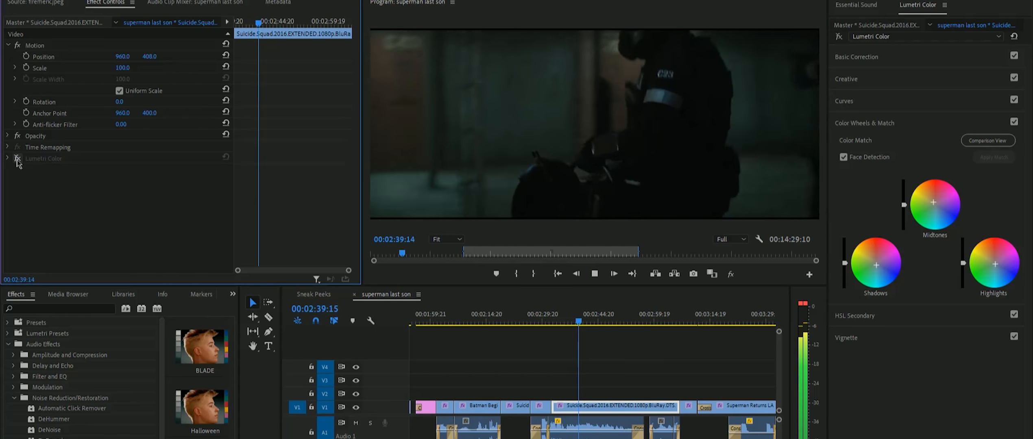
click(17, 159)
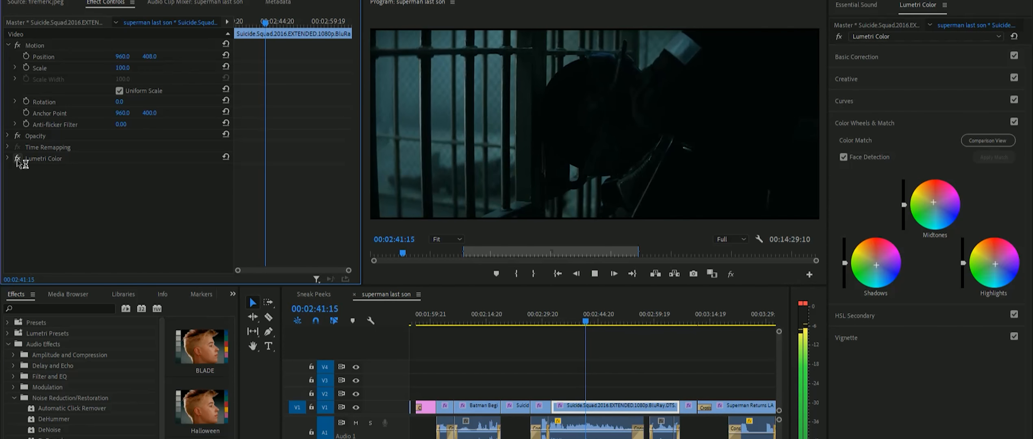
click(17, 159)
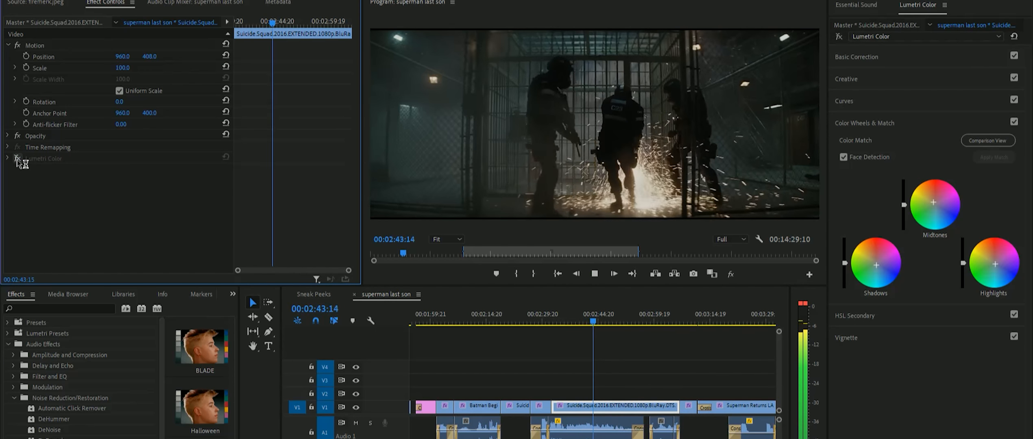
click(18, 160)
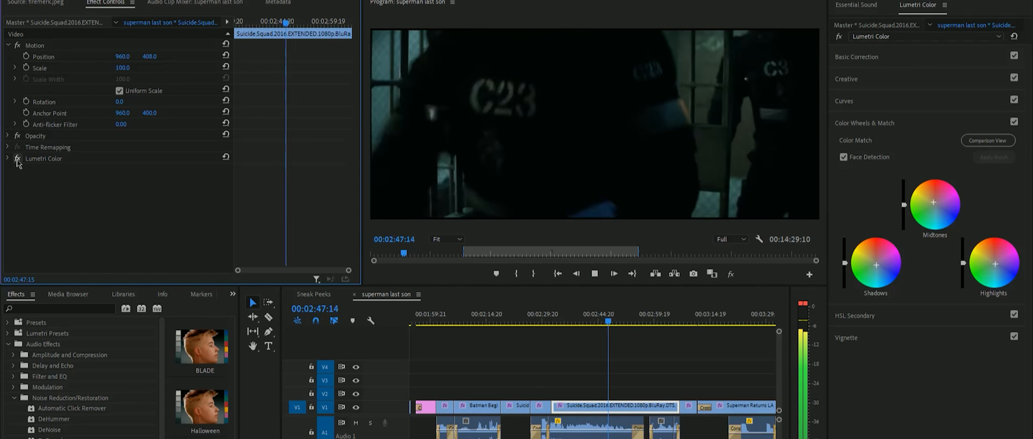
click(17, 159)
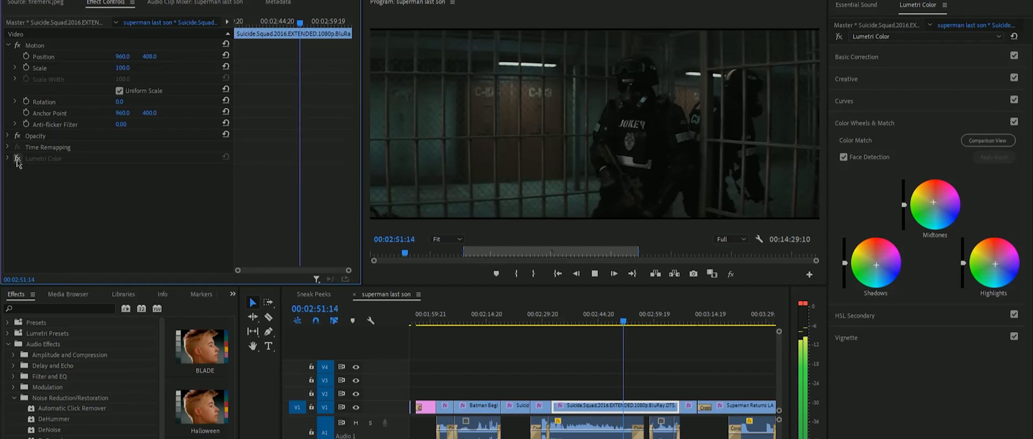
click(17, 160)
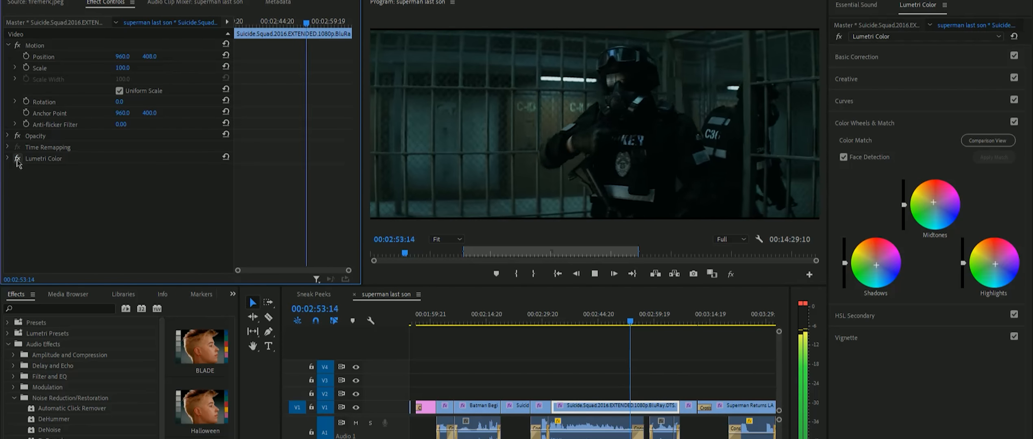